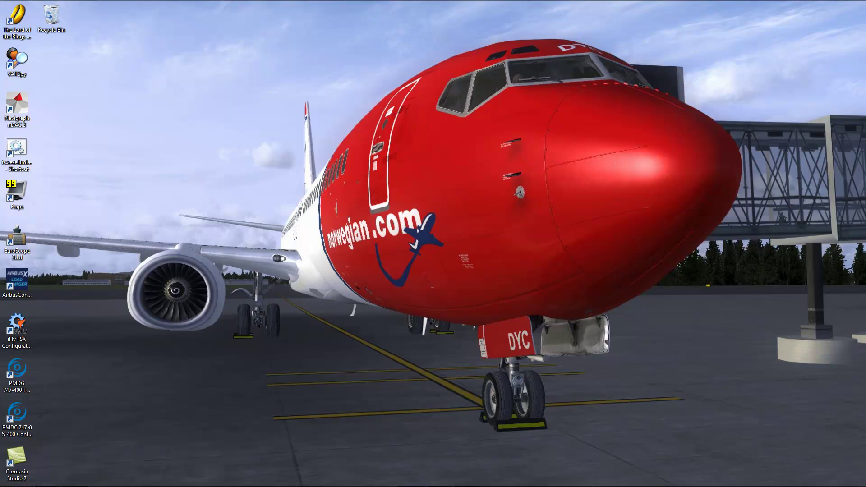
Switch to Firefox with the Join VATSIM page and launch Microsoft Flight Simulator X
click(75, 478)
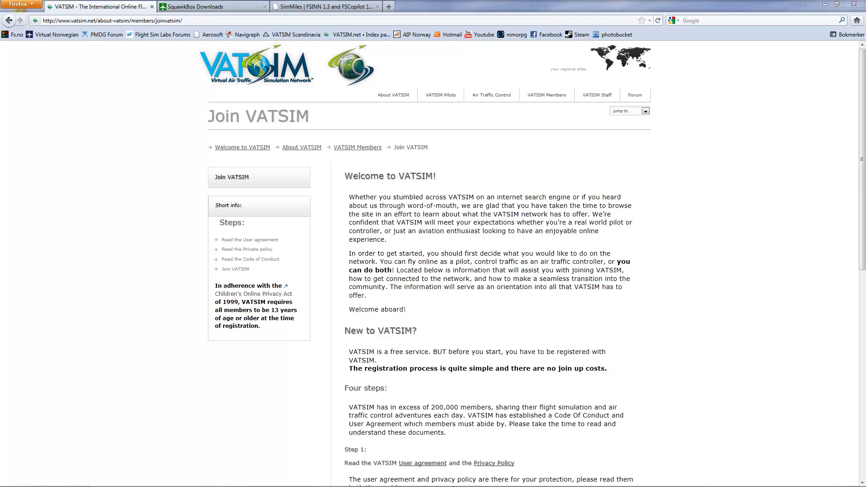
mouse_move(243, 486)
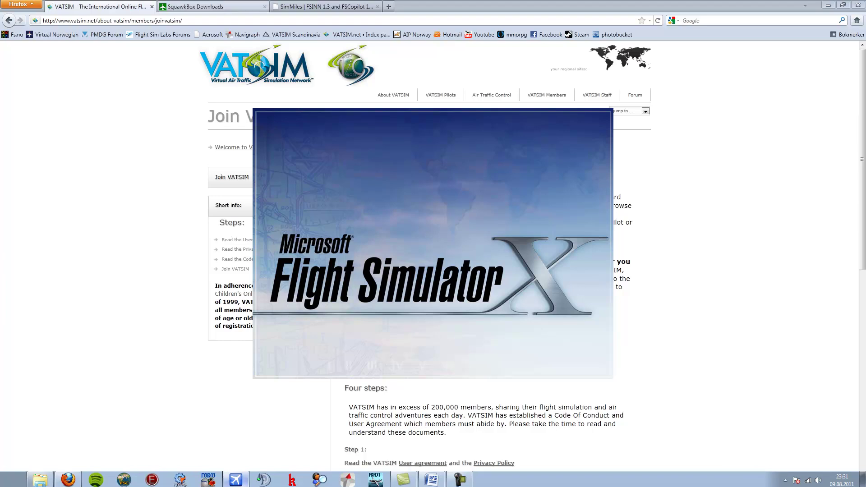
View the SquawkBox and SimMiles FSInn/FSCopilot download pages, and reach the Join VATSIM page through the VATSIM Members section
click(213, 6)
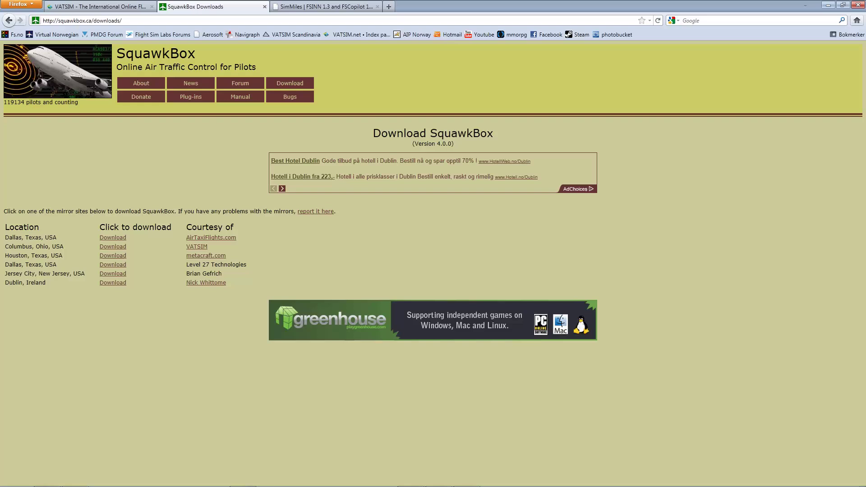
key(ctrl+Tab)
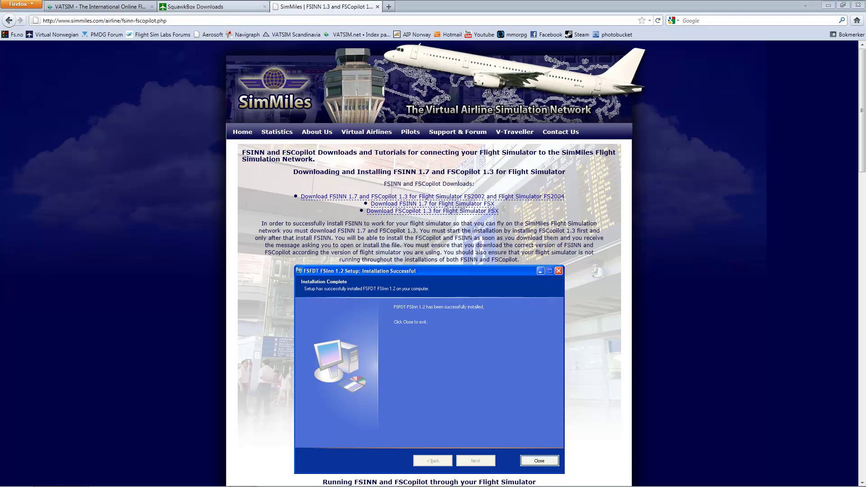
click(99, 7)
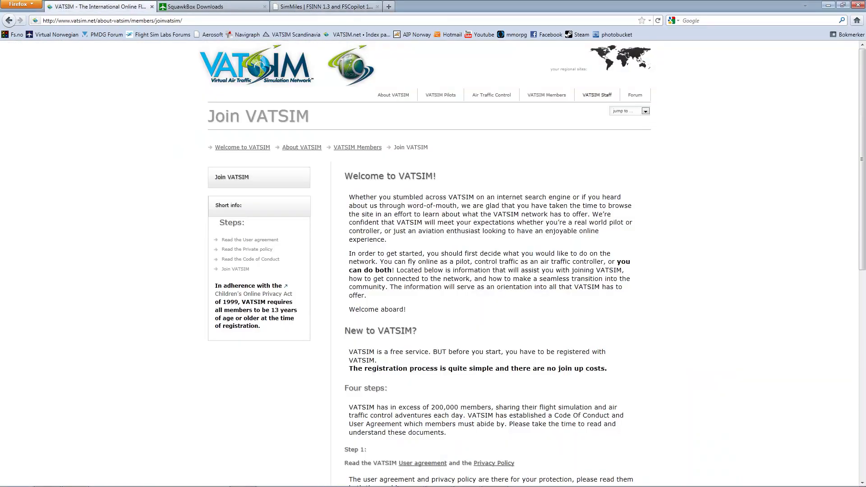
click(546, 95)
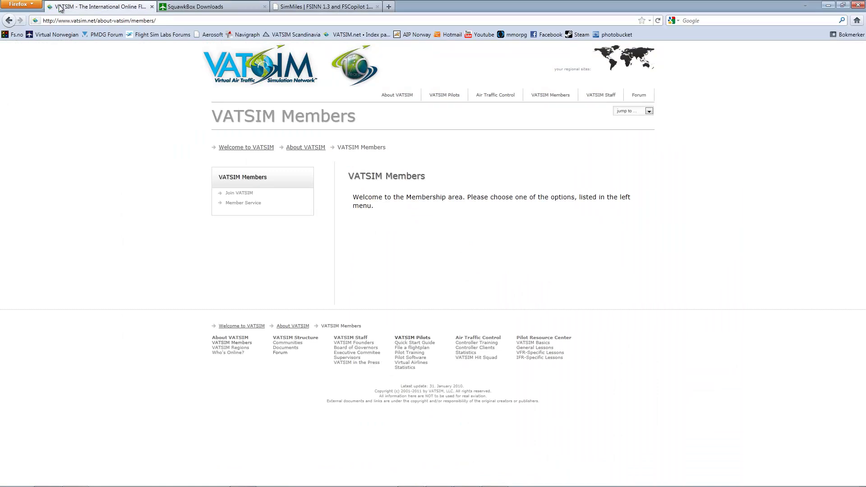
click(239, 193)
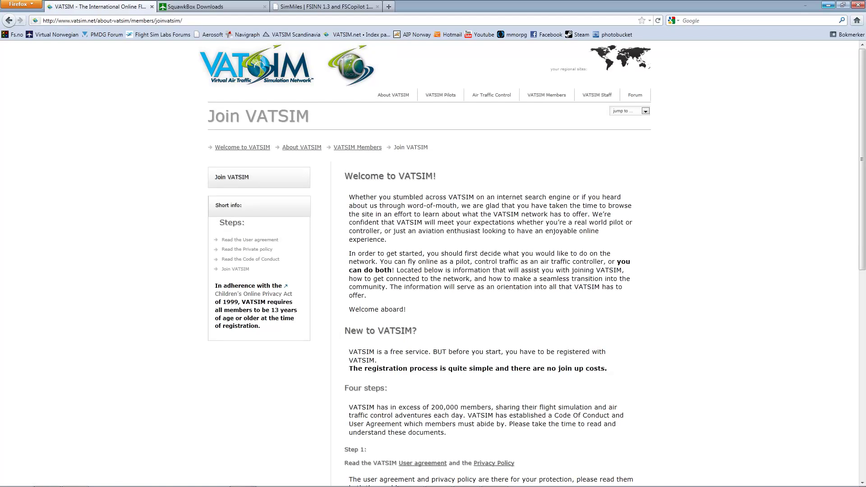
Switch to Flight Simulator X and choose the Norwegian Air Shuttle Boeing 737-800NGX as the free flight's aircraft
click(827, 5)
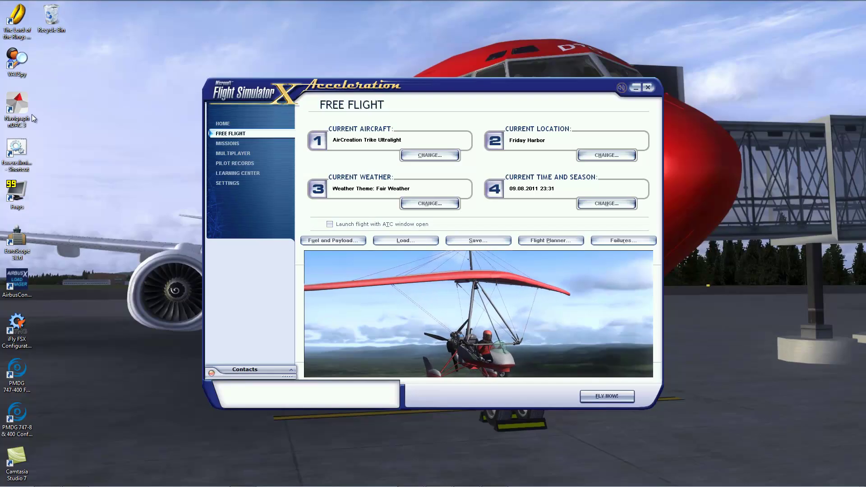
key(Tab)
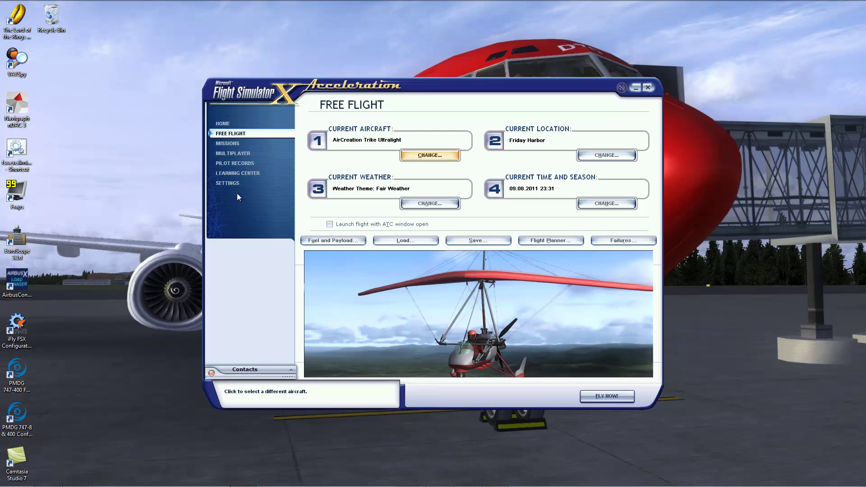
key(Return)
scroll(237, 193, down, 10)
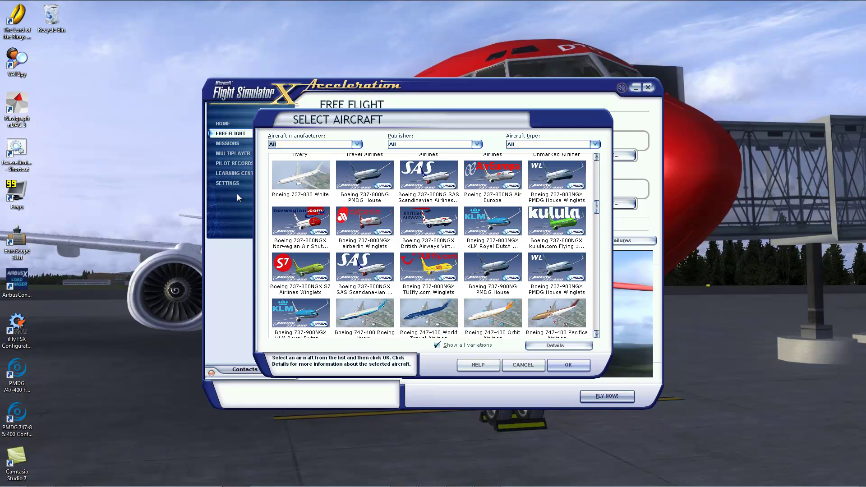
key(Tab)
key(Tab)
key(Return)
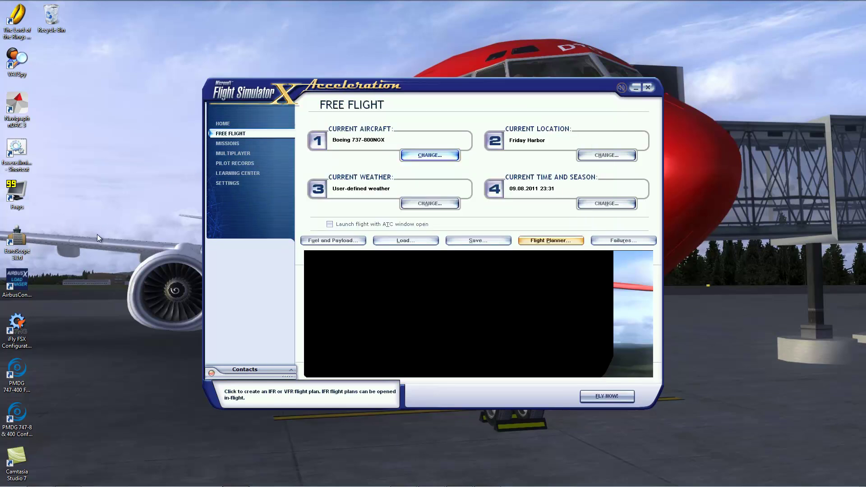
Set the flight's location to airport ENGM (Gardermoen, Oslo) with starting position GATE 22 -- GATE SMALL
key(Return)
key(Tab)
text(engm)
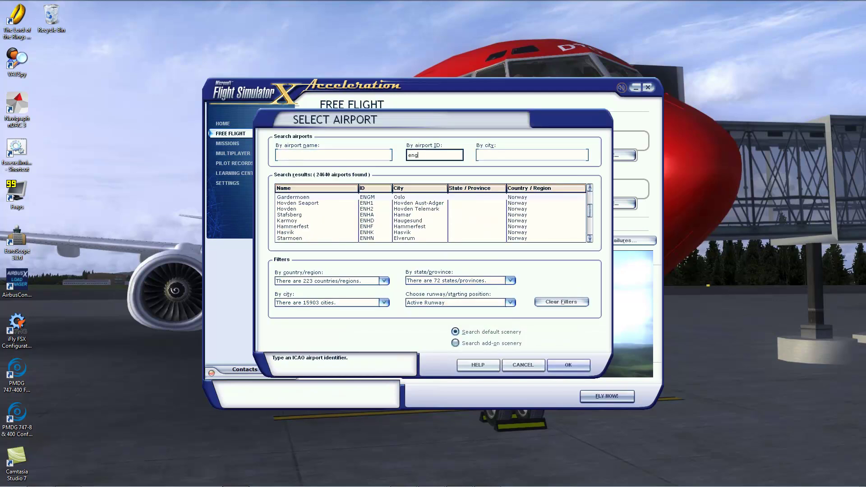
key(Tab)
key(Tab)
key(Tab)
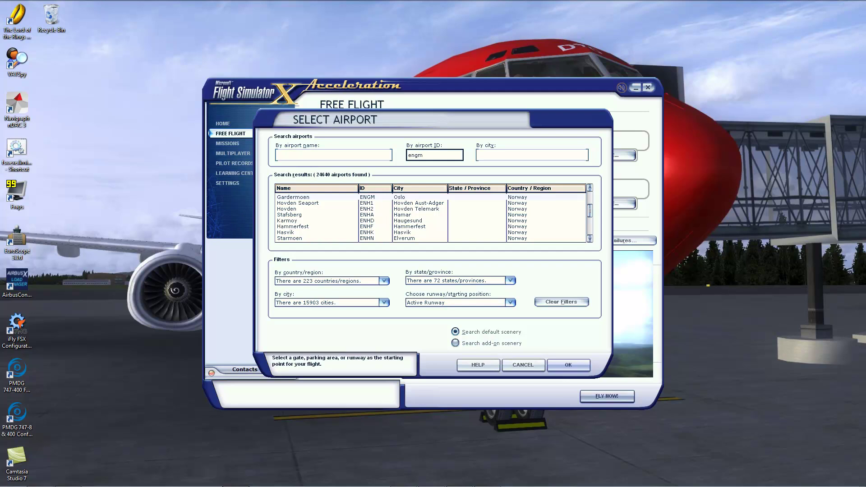
click(510, 302)
drag(512, 322, 512, 327)
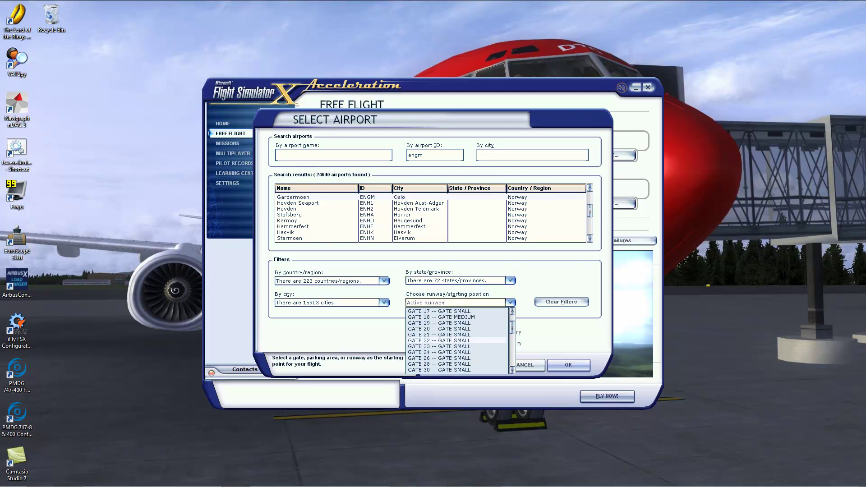
click(451, 341)
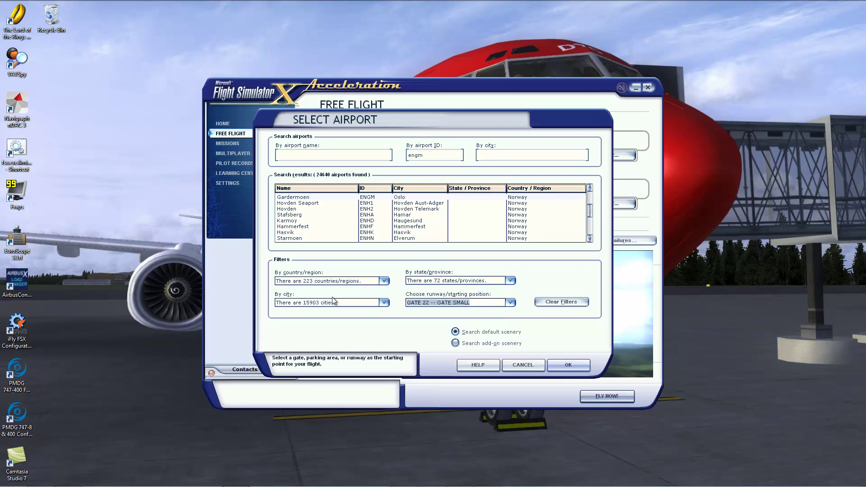
key(Tab)
key(Return)
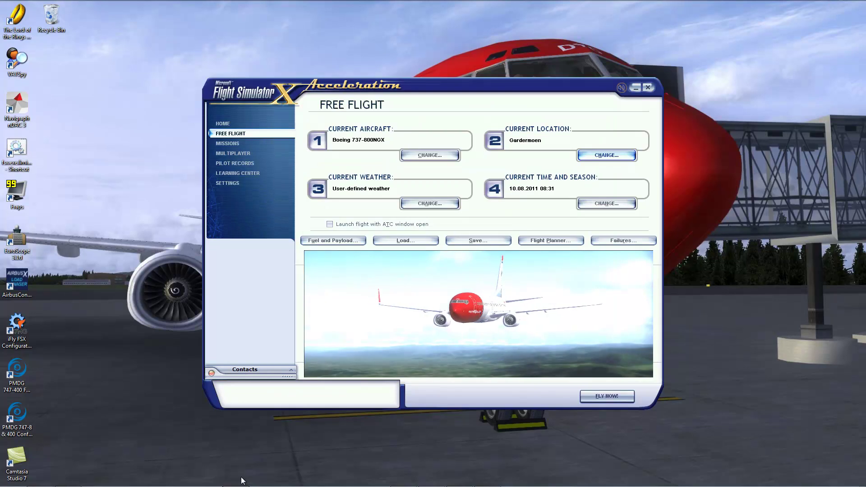
Set the flight's time of day to Day and start the flight
key(Return)
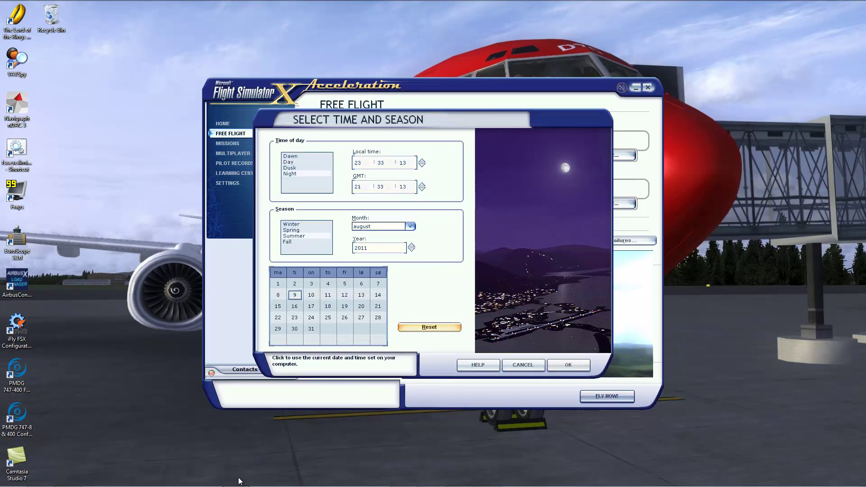
key(Tab)
key(Tab)
key(Tab)
key(Tab)
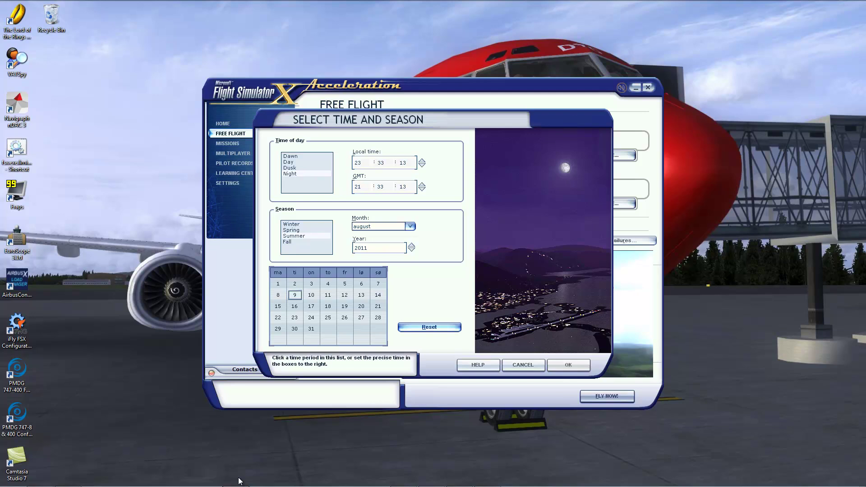
key(Up)
key(Up)
key(Tab)
key(Tab)
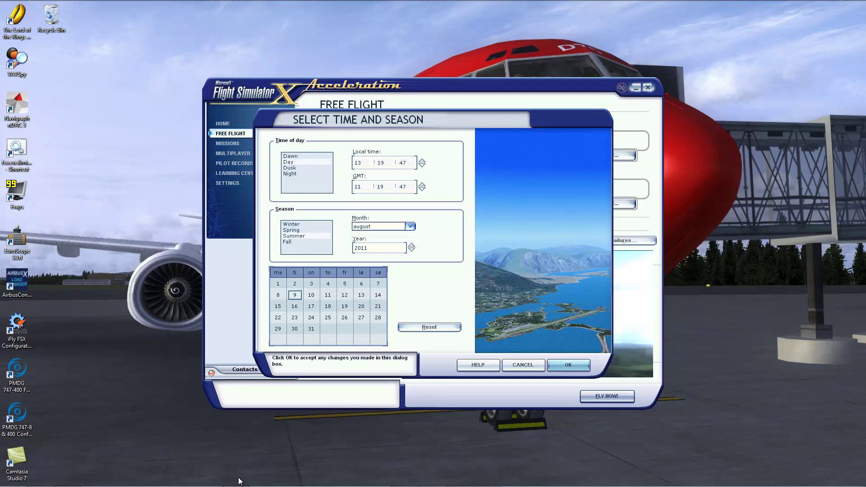
key(Return)
key(Return)
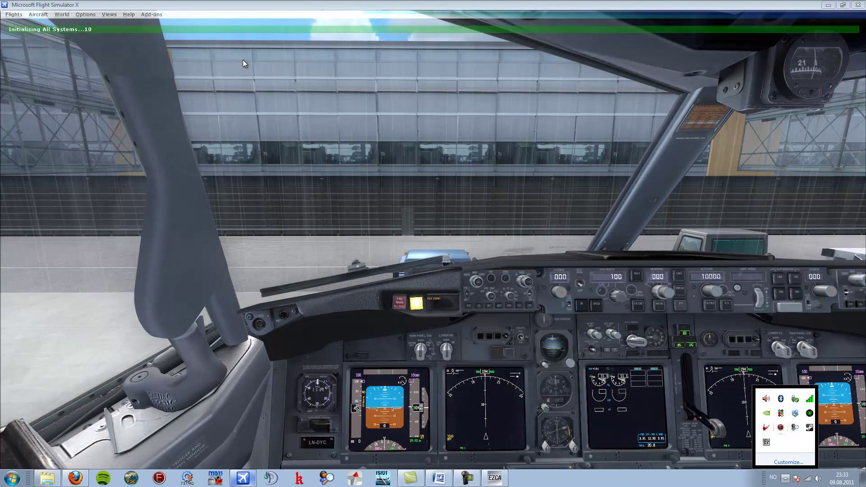
Browse the installed Windows programs to the FSFDT folder and look through its FSInn and FSCopilot entries
click(243, 60)
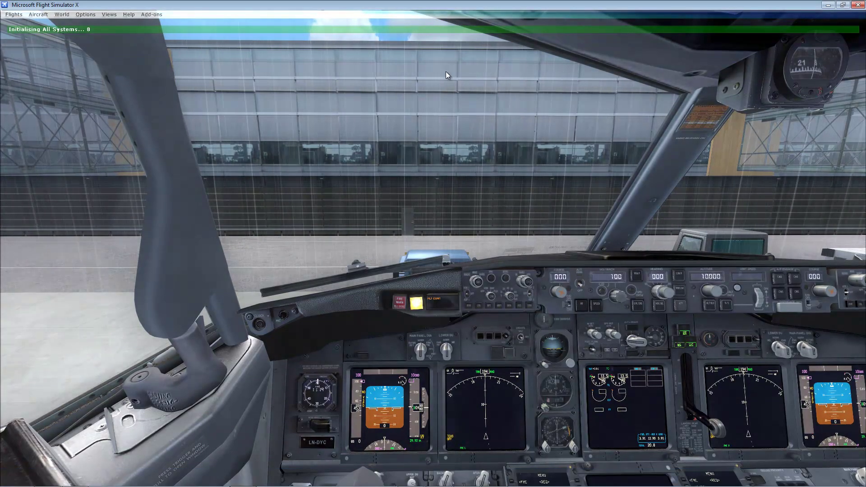
key(super)
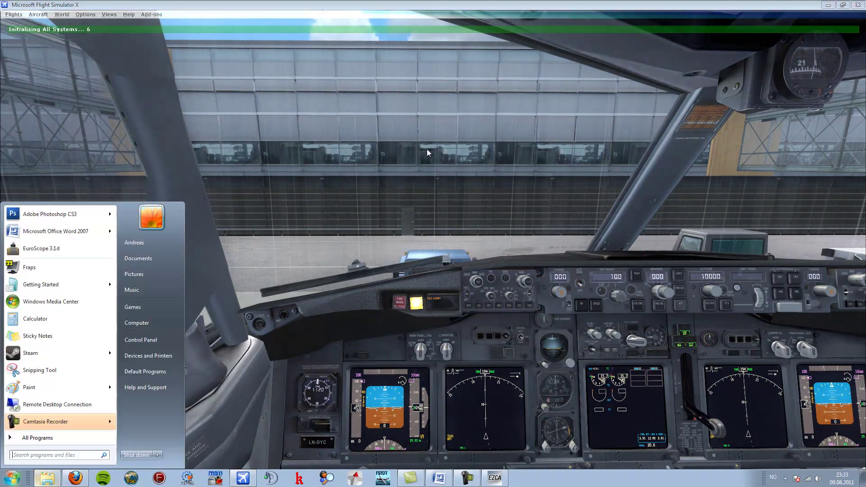
key(Up)
key(Return)
scroll(56, 317, down, 5)
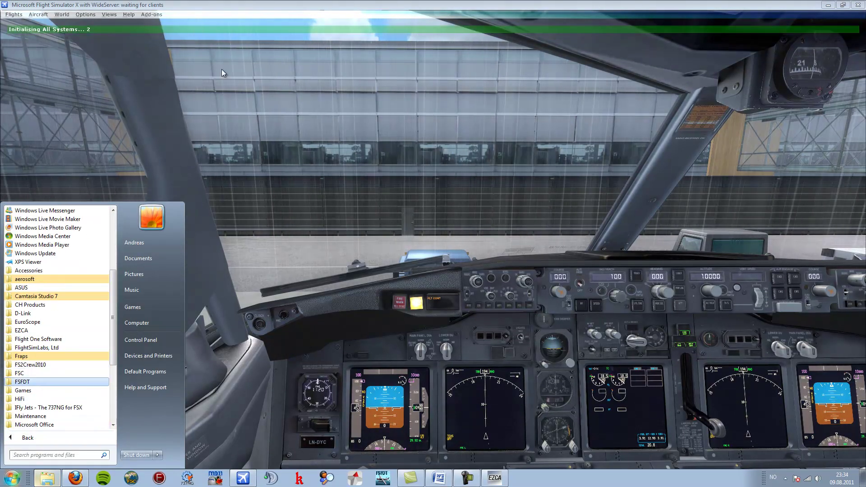
key(Return)
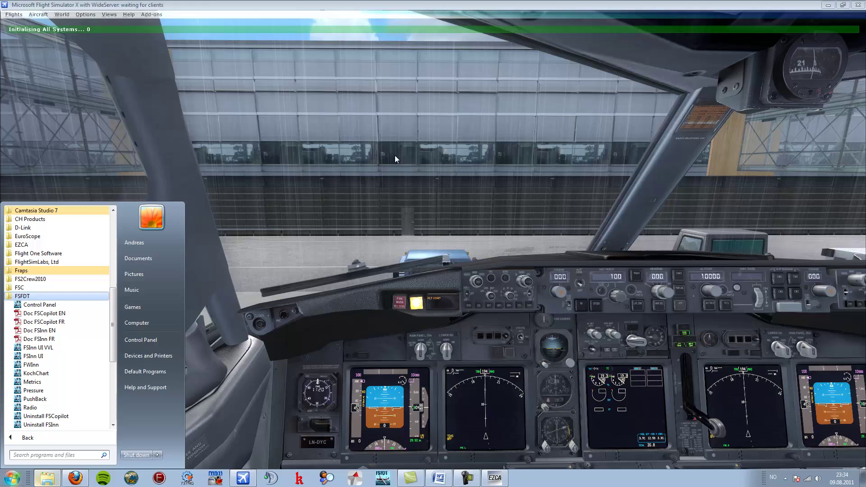
key(Down)
key(Down)
key(Down)
key(Down)
key(Down)
key(Down)
key(Down)
key(Down)
key(Down)
key(Down)
key(Up)
key(Up)
key(Up)
key(Up)
key(Up)
key(Up)
key(Up)
key(Up)
key(Up)
key(Up)
key(Down)
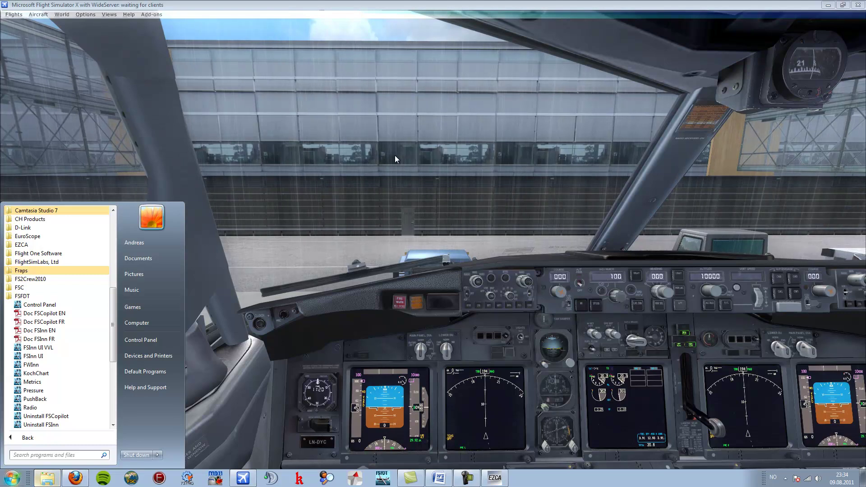
click(395, 156)
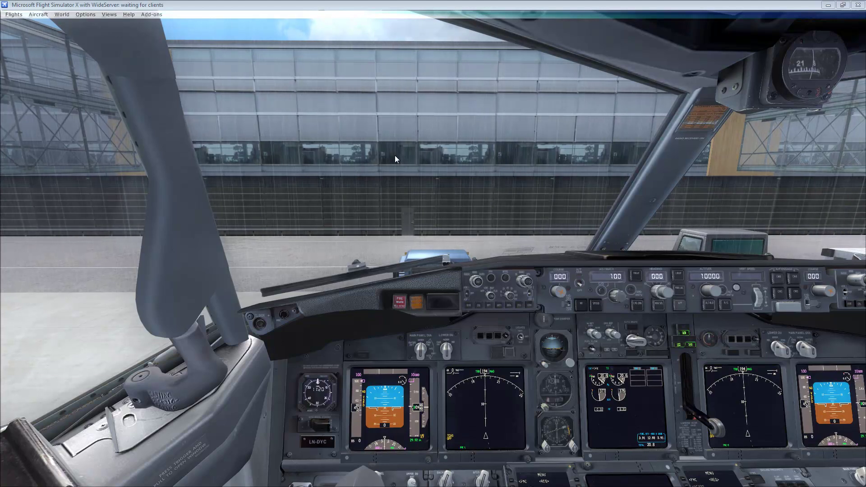
Look through the simulator's FSCopilot add-on commands and locate the Inn Control Panel entry
key(alt+d)
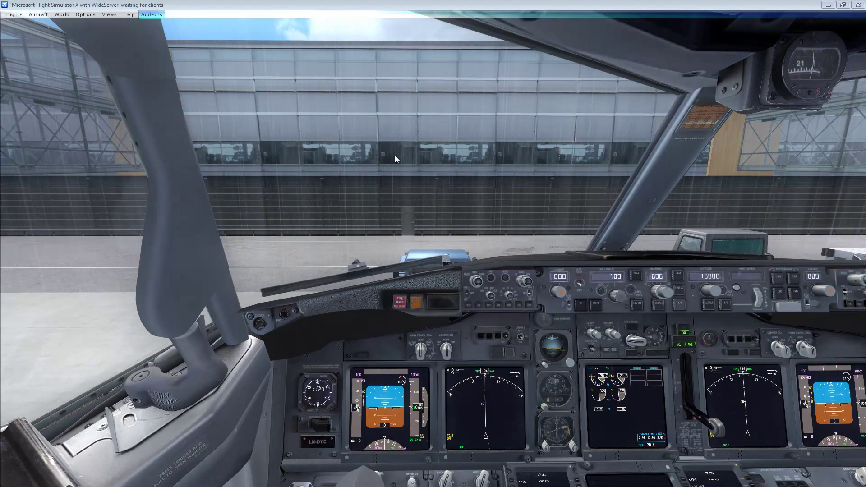
key(Down)
key(Down)
key(Right)
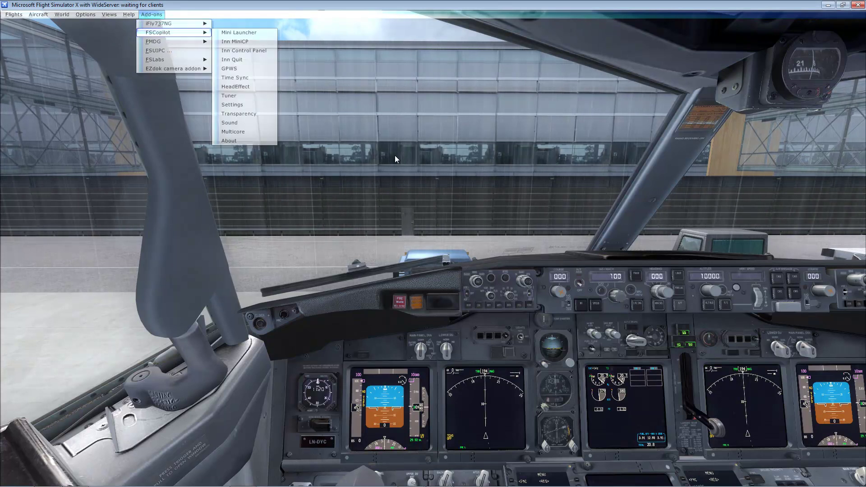
key(Down)
key(Down)
key(Down)
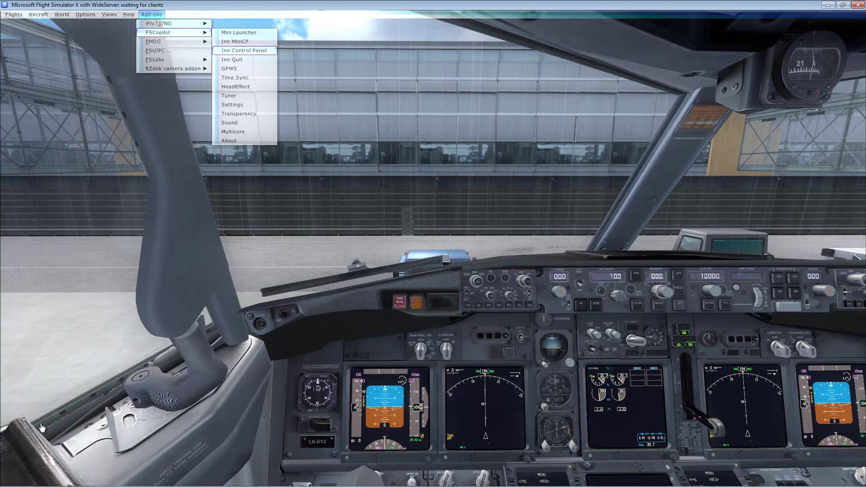
click(44, 362)
Launch FSInn UI from the FSFDT folder of the installed Windows programs
key(super)
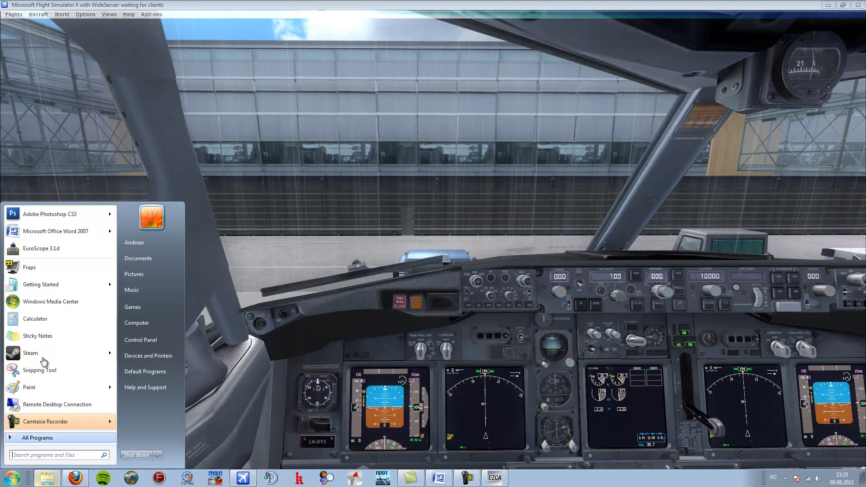
click(34, 437)
key(Down)
key(Down)
key(Down)
key(Down)
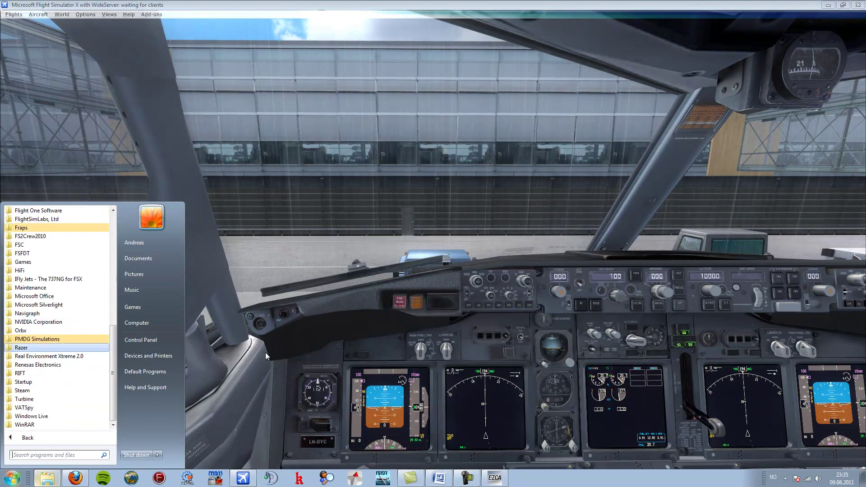
key(Up)
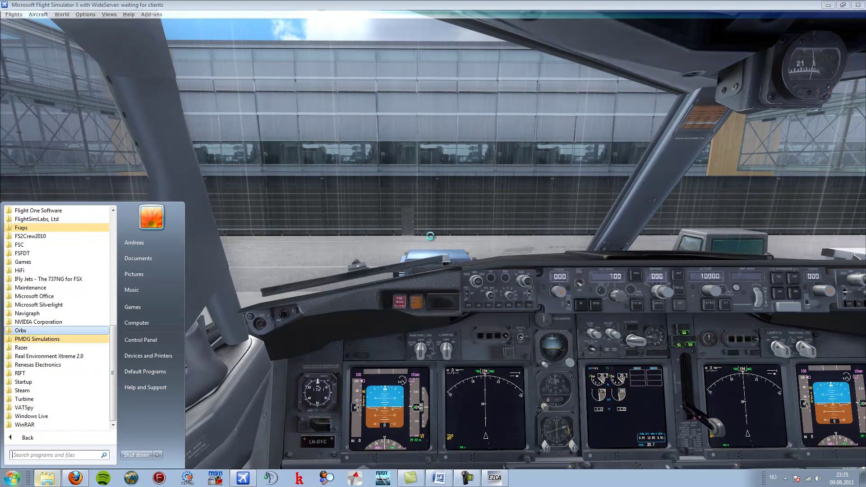
scroll(435, 244, up, 2)
key(Down)
key(Down)
key(Down)
key(Down)
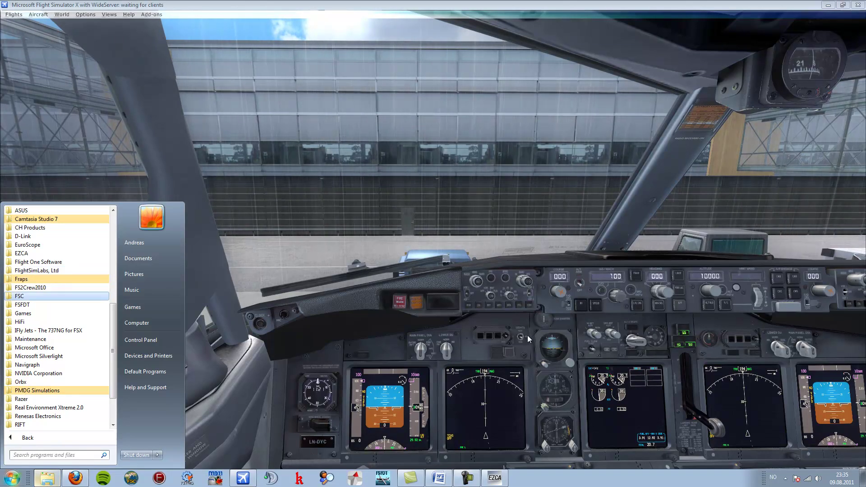
key(Right)
key(Down)
key(Down)
key(Down)
key(Down)
key(Down)
key(Down)
key(Down)
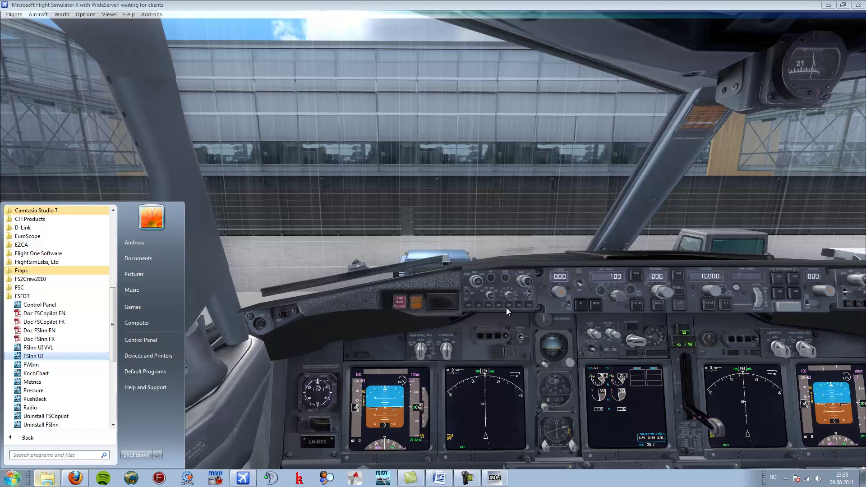
key(Return)
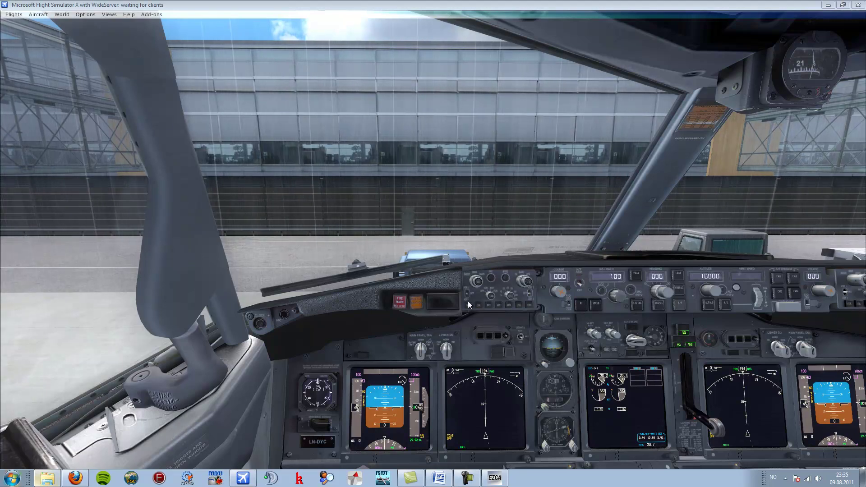